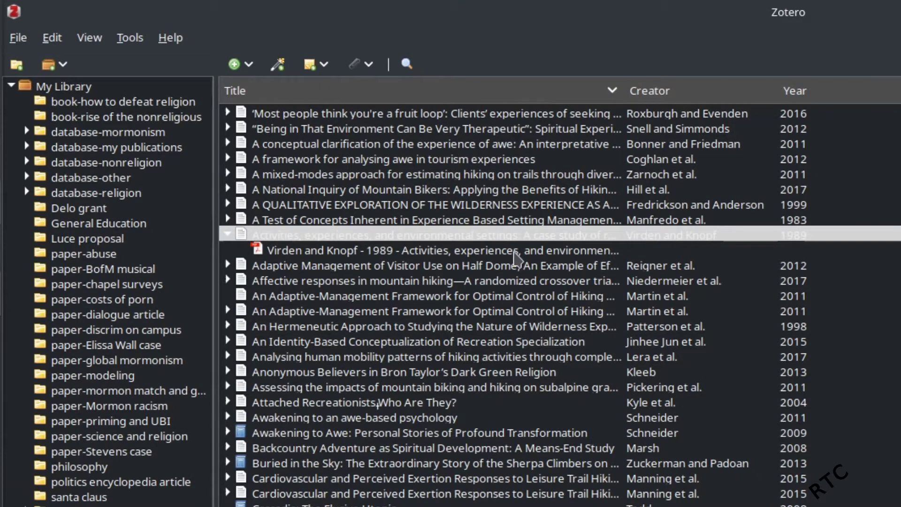
Step: Select the Virden and Knopf PDF attachment and minimize Brave to reveal Zotero
click(515, 252)
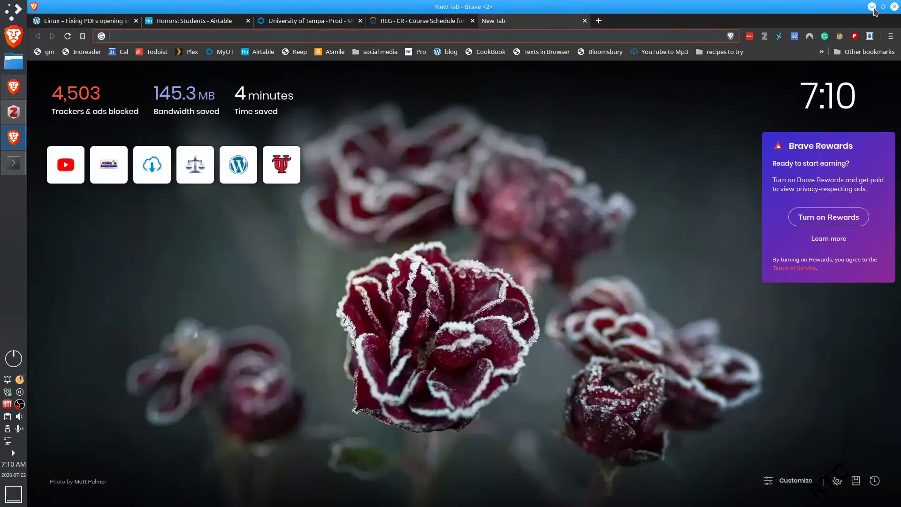
click(873, 8)
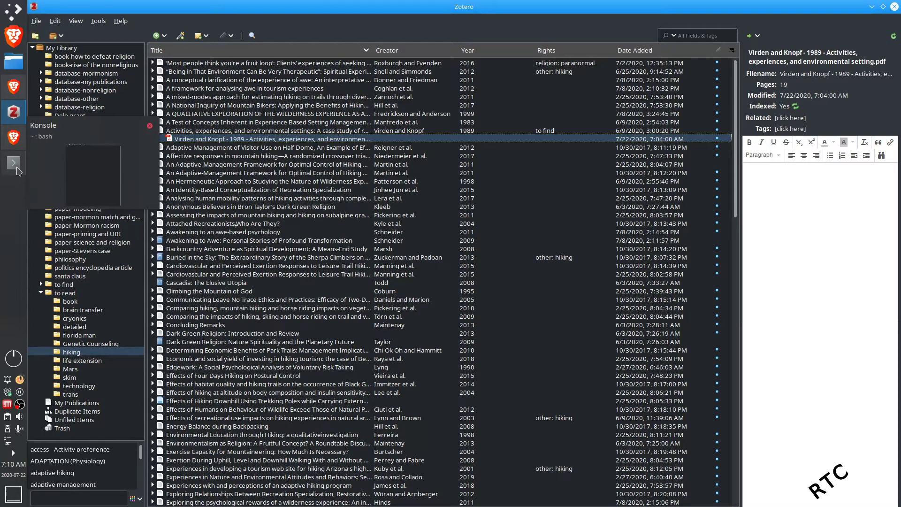
Step: Run 'sudo nano /usr/share/applications/mimeapps.list' in the restored Konsole terminal
click(17, 171)
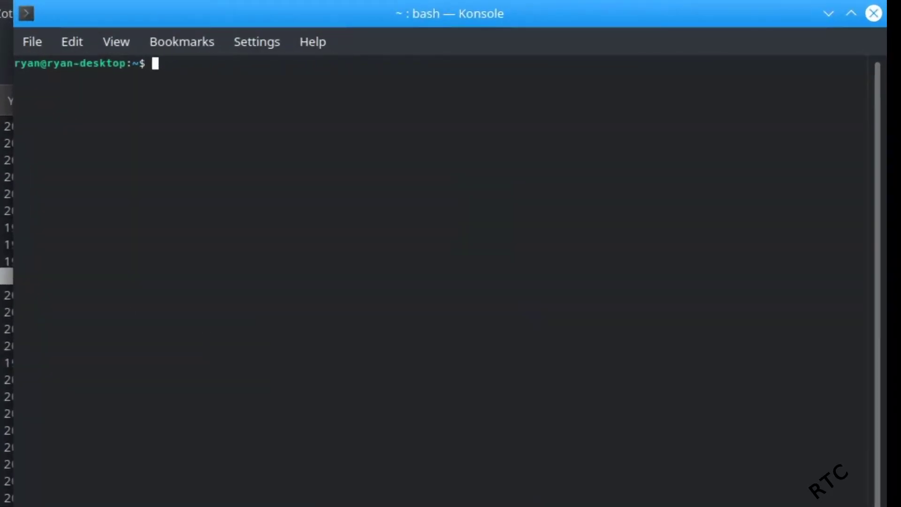
key(alt+Tab)
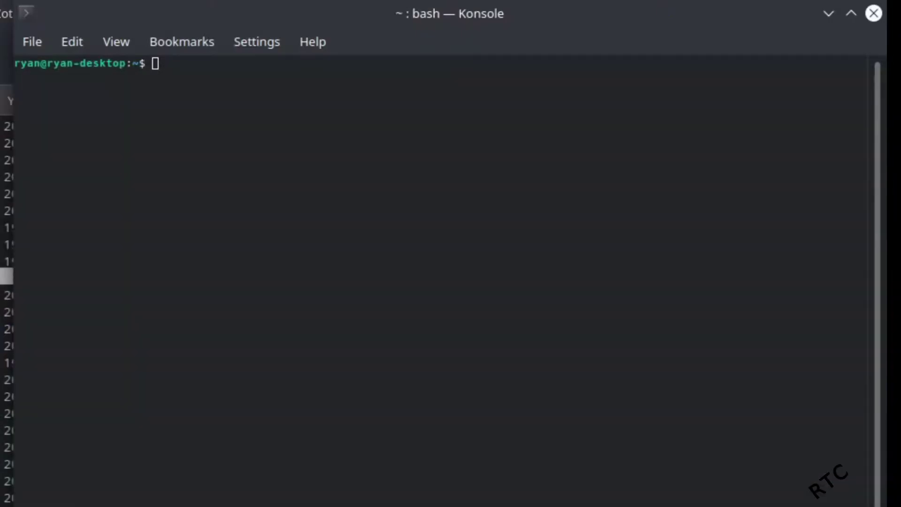
click(534, 284)
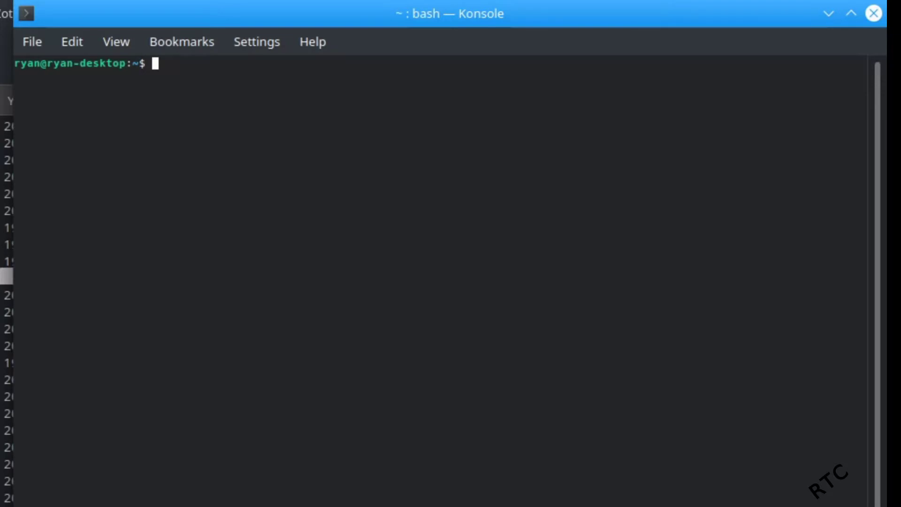
text(sudo )
text(nano)
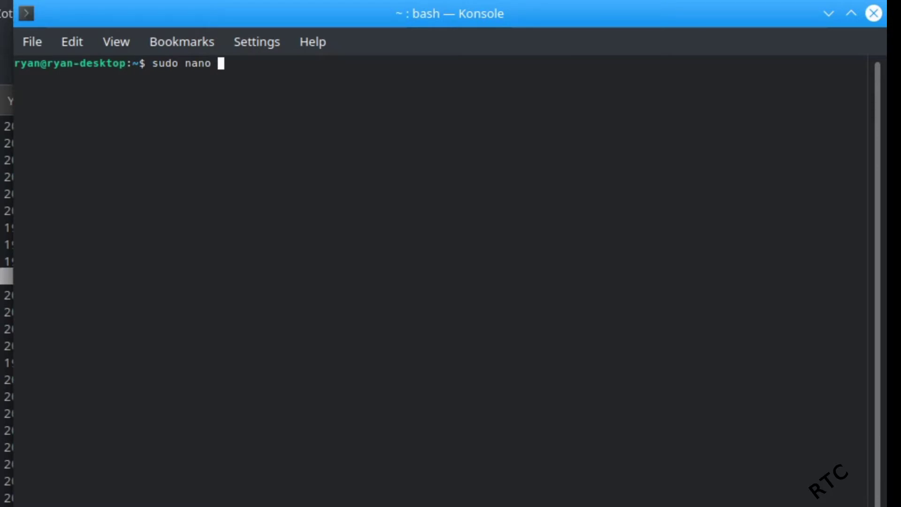
text( /us)
text(r/s)
text(hare/applica)
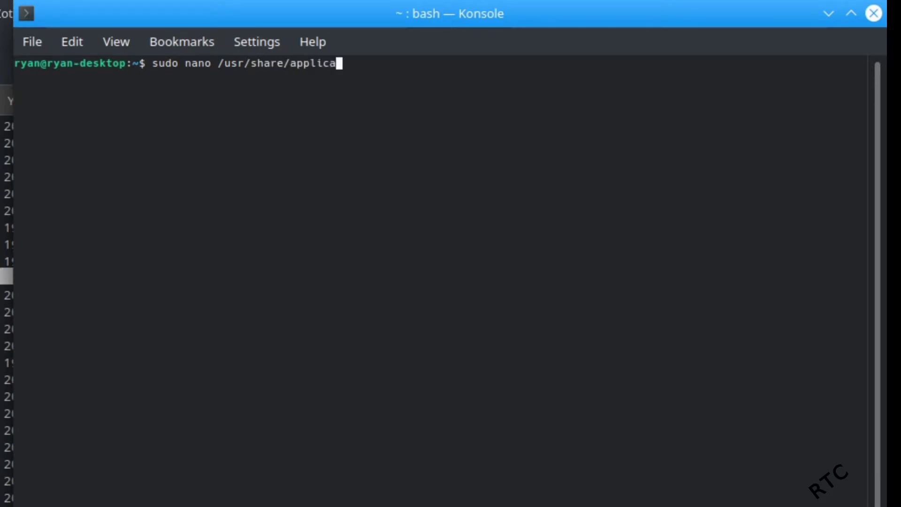
text(tions/)
text(mime)
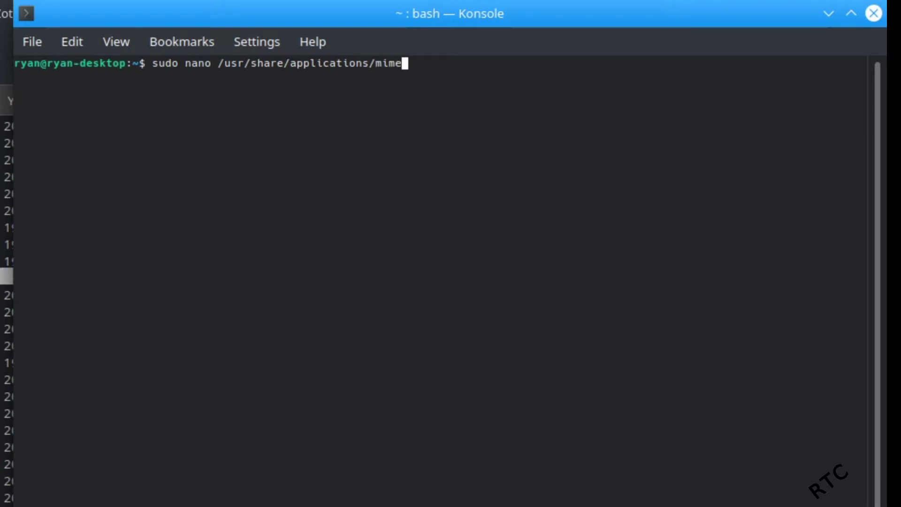
text(apps.l)
text(ist)
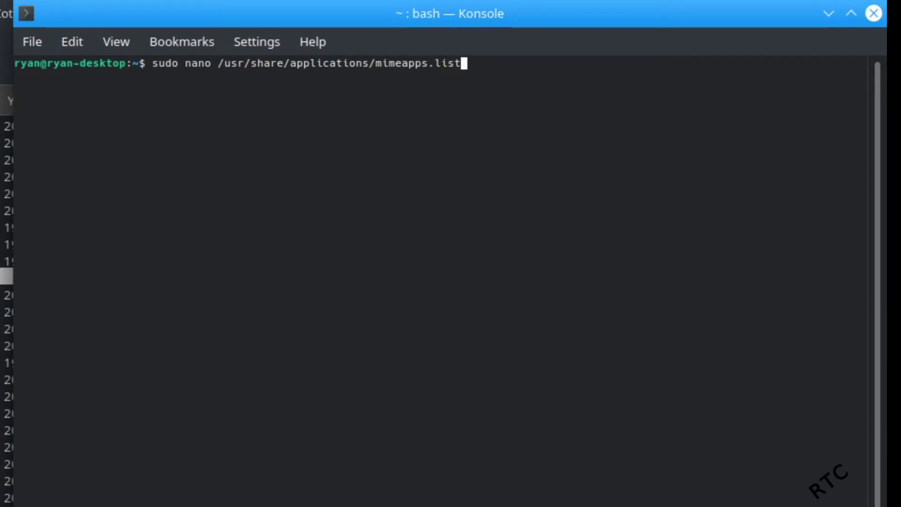
key(Return)
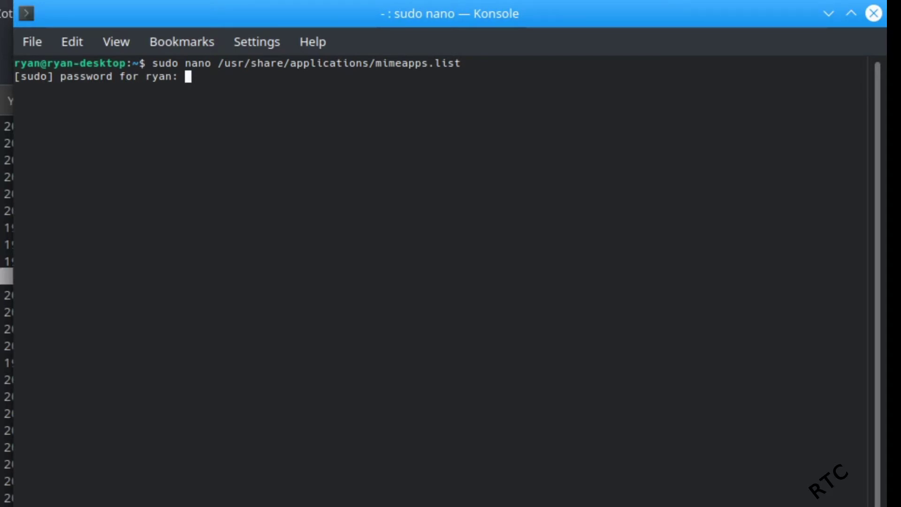
Step: Submit the password and write '[Default Applications]' then 'application/pdf=okularApplication_pdf.desktop' in mimeapps.list
key(Return)
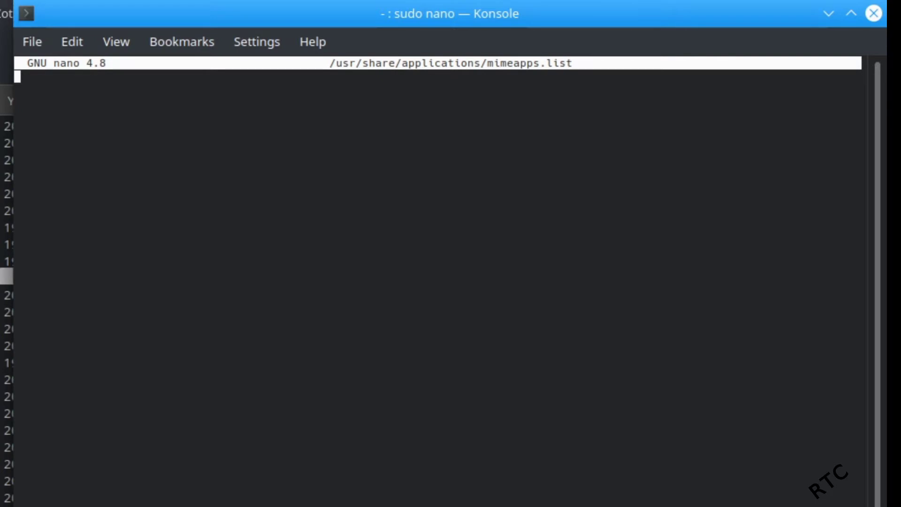
text([D)
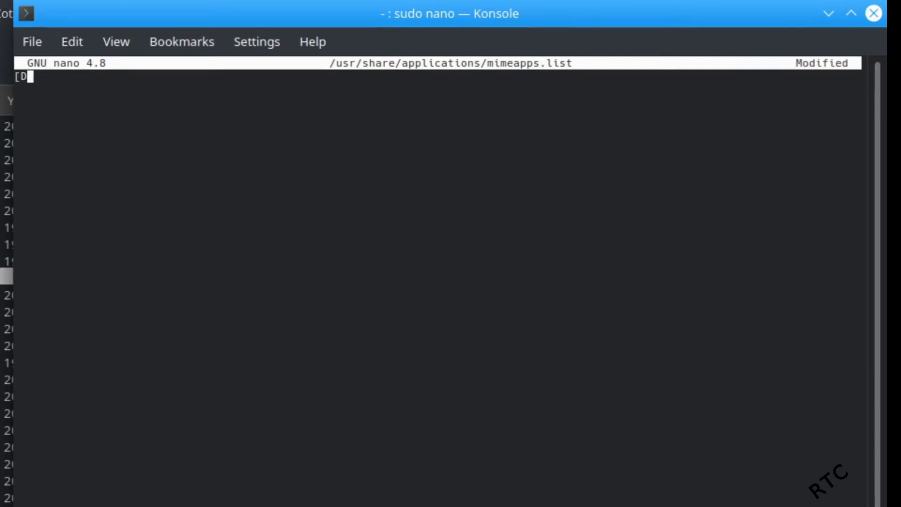
text(efault Appl)
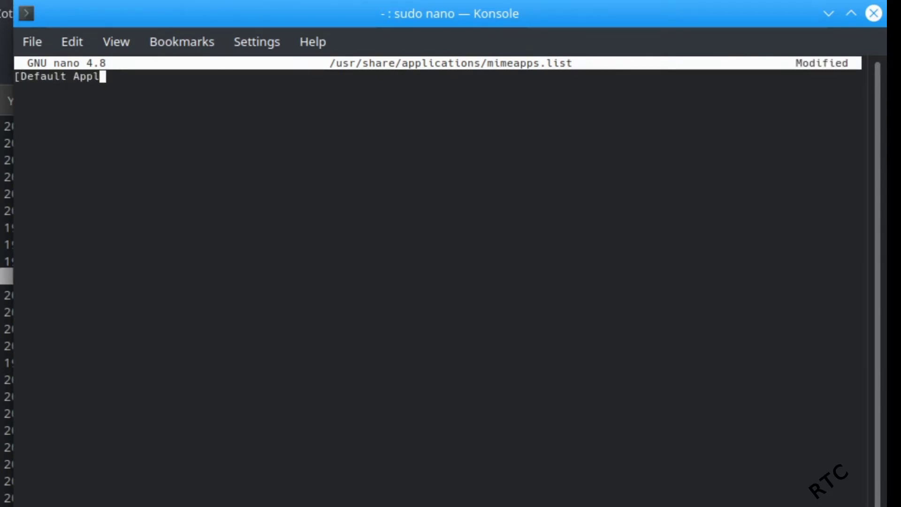
text(ications)
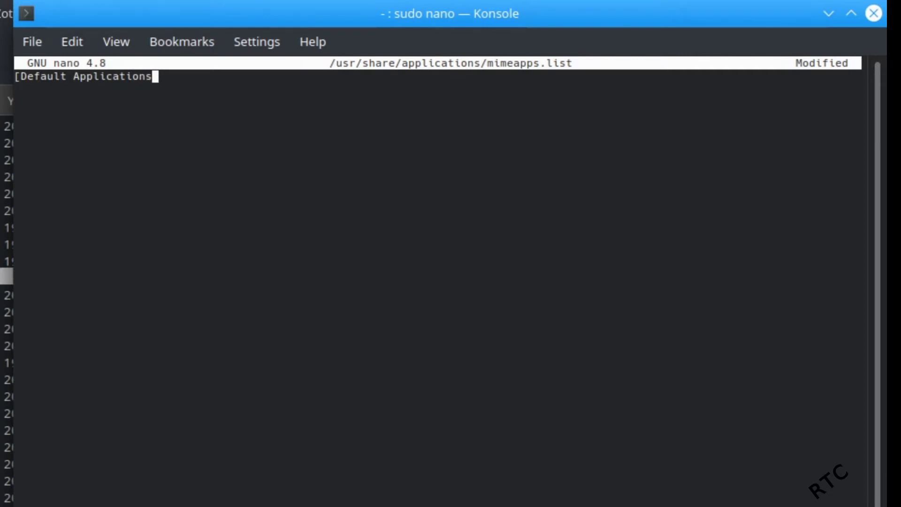
text(])
key(Return)
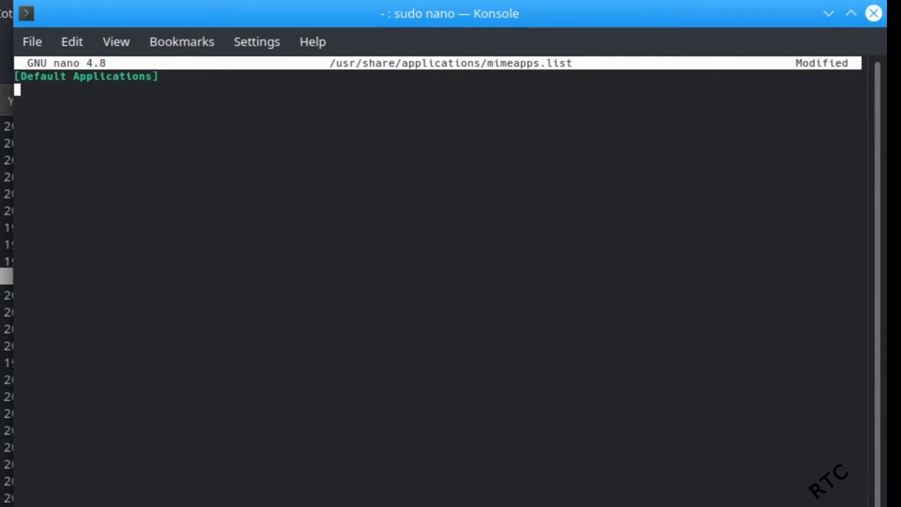
text(application)
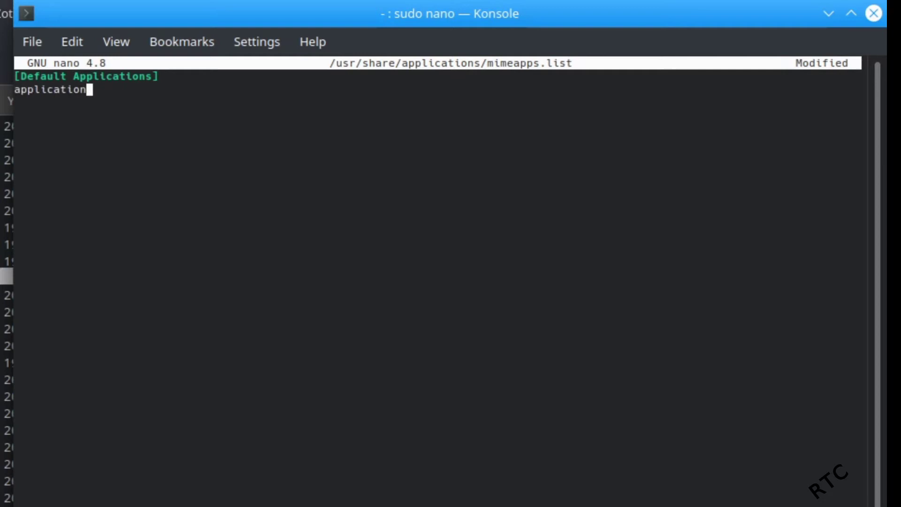
text(/pdf)
text(=ok)
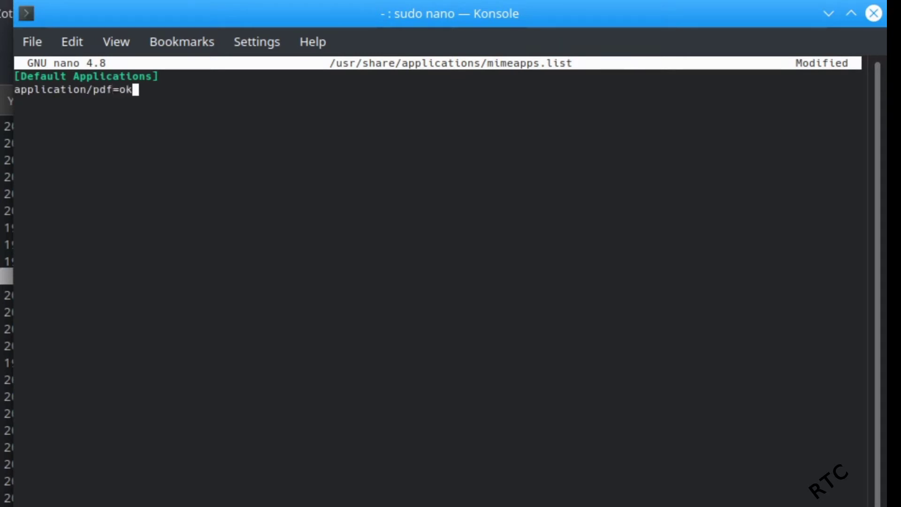
text(ularApplicat)
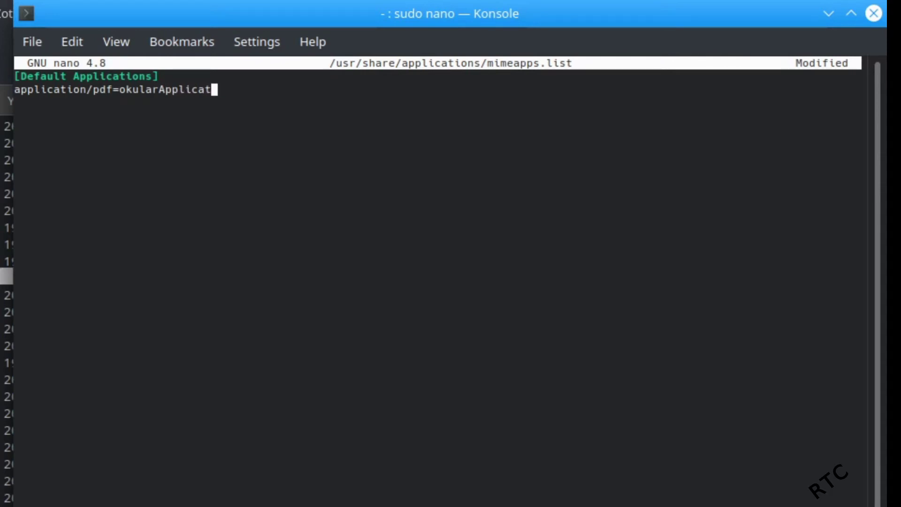
text(ion_pdf.de)
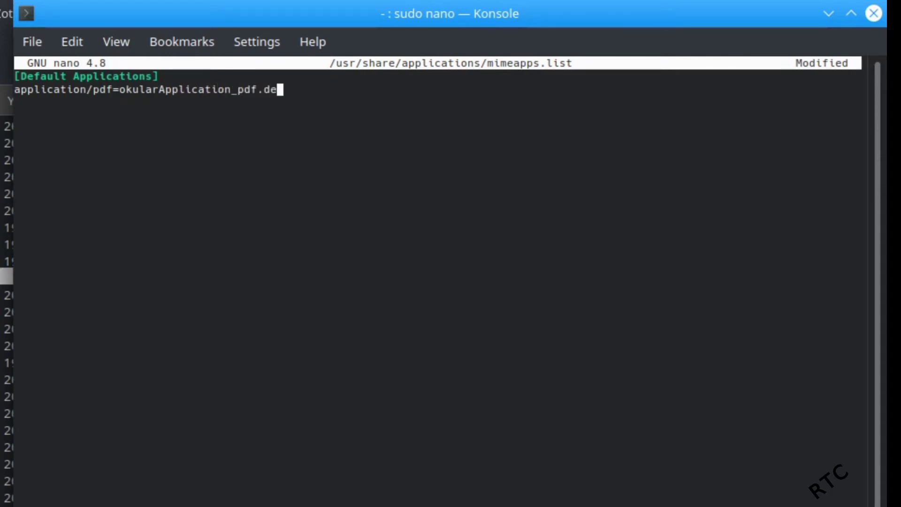
text(sktop)
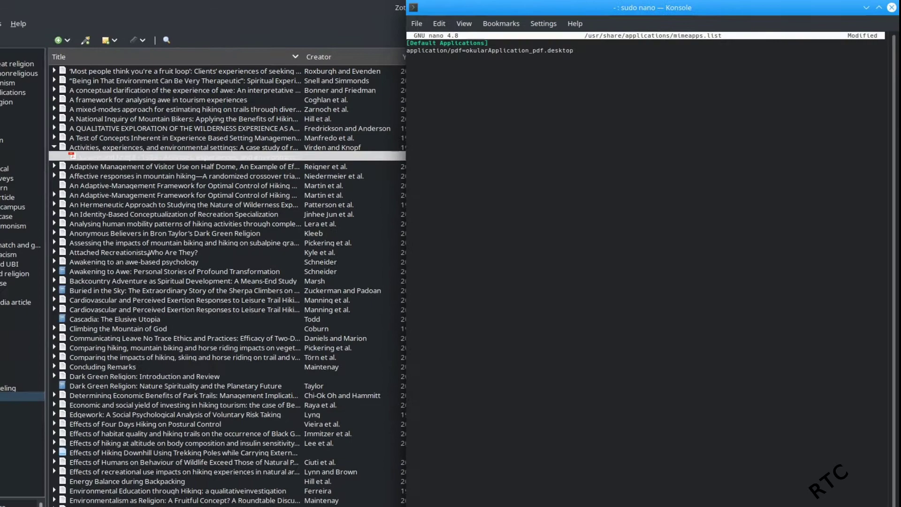
Step: Confirm saving mimeapps.list under its existing name and exit nano
key(y)
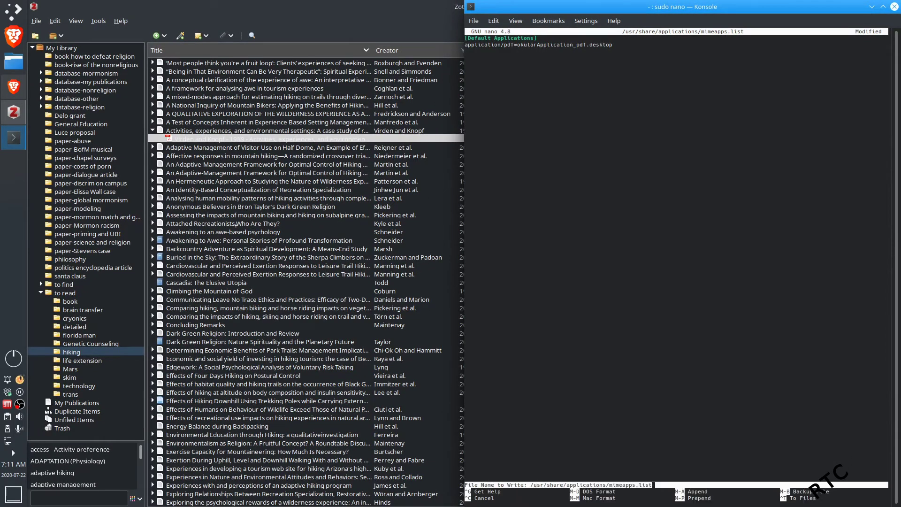
key(Return)
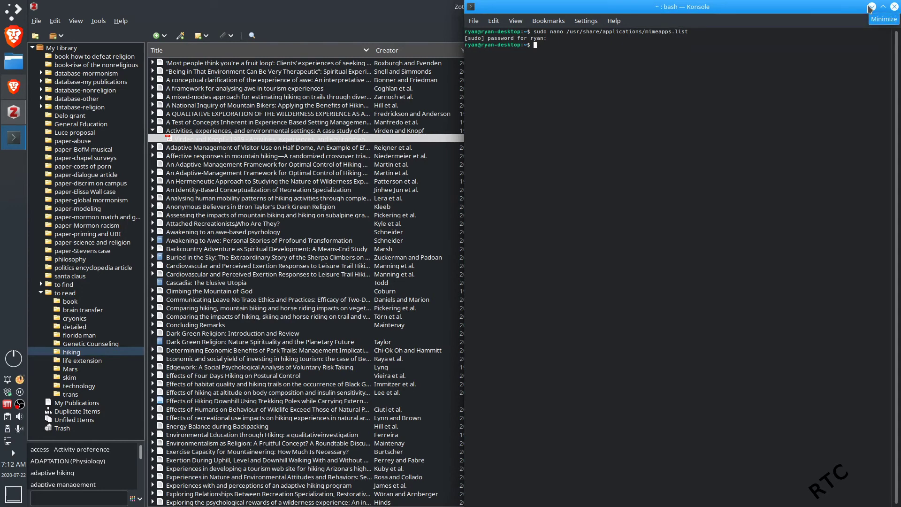
Step: Minimize Konsole and double-click the Virden and Knopf PDF in Zotero to view it in Okular
click(872, 6)
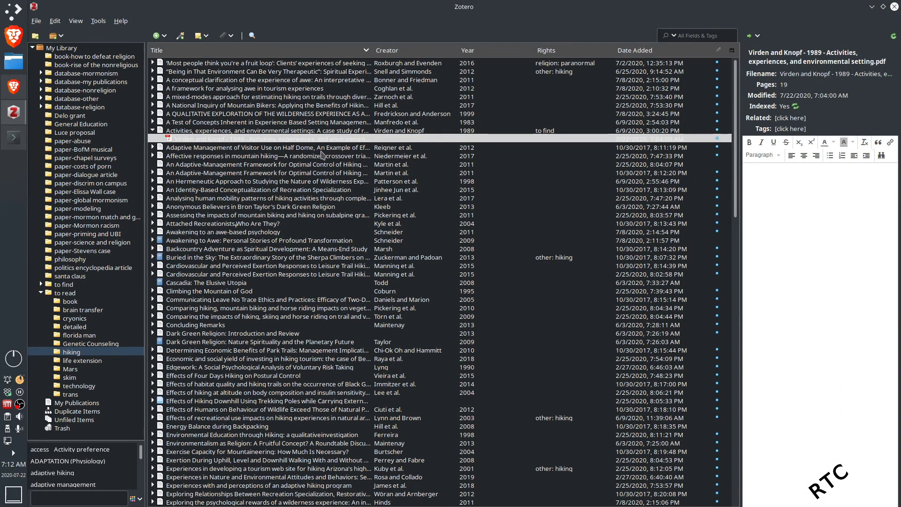
click(317, 131)
click(307, 140)
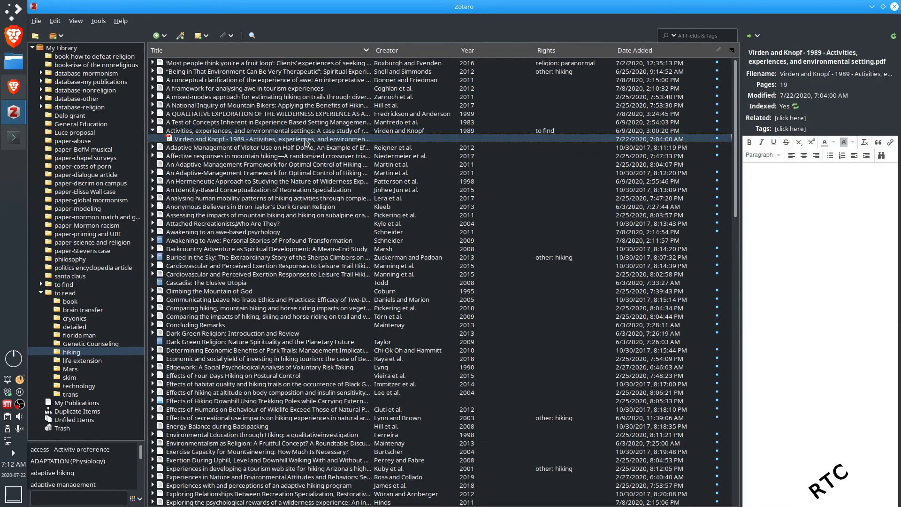
double_click(278, 139)
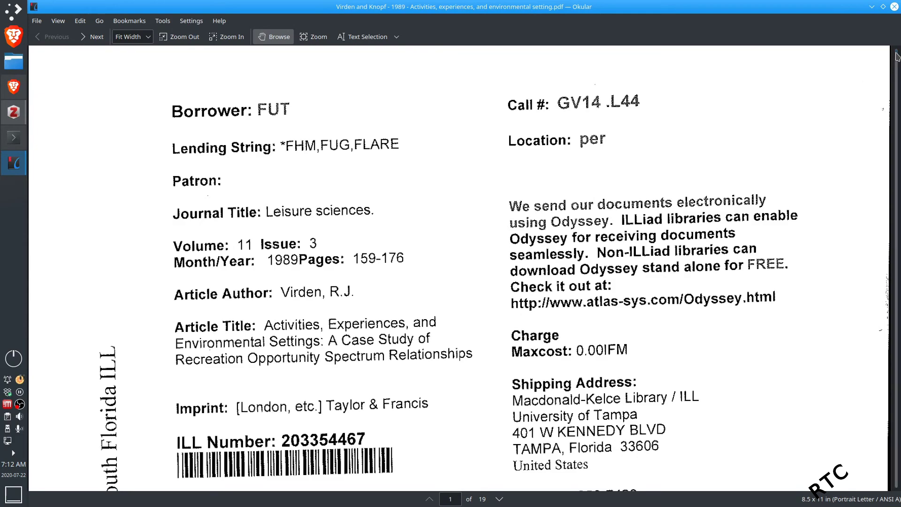
drag(897, 56, 897, 70)
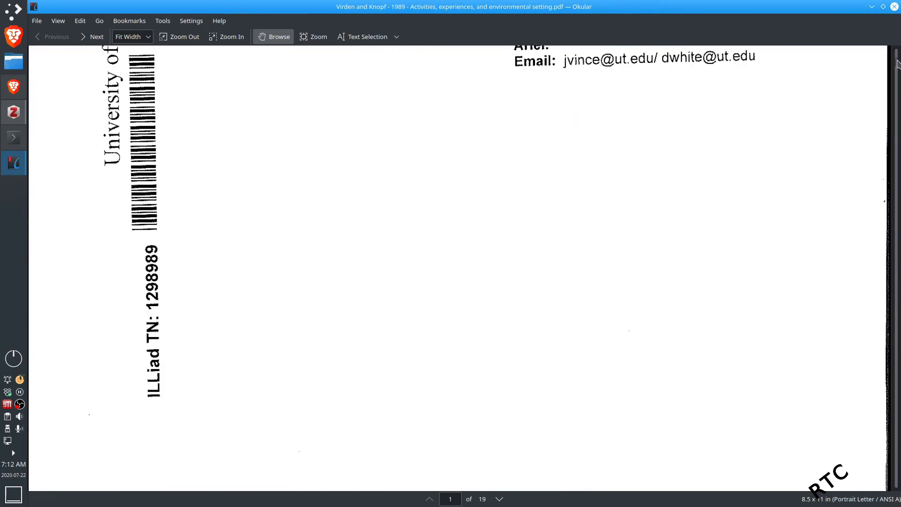
drag(897, 70, 894, 32)
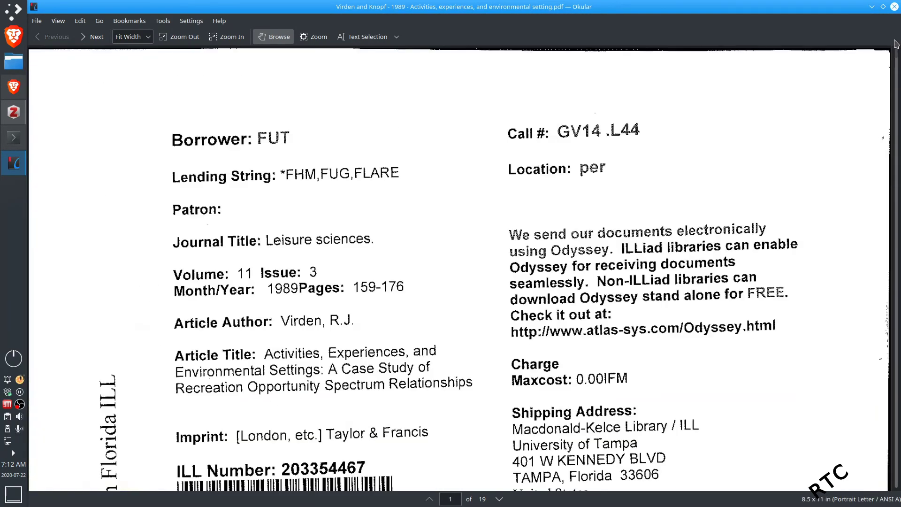